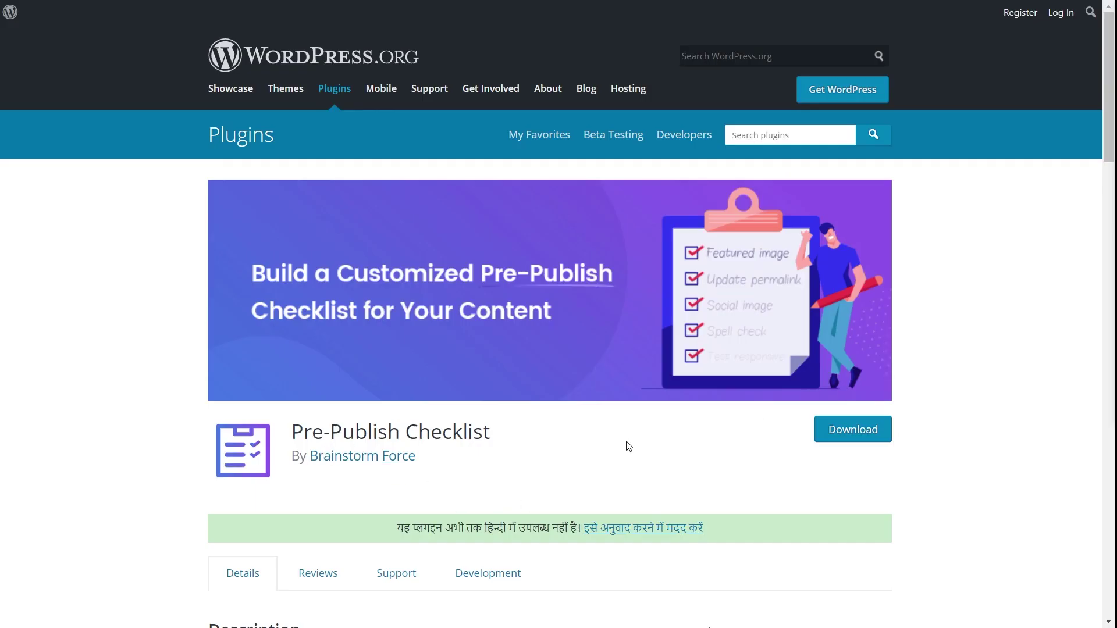
Step: Read through the Pre-Publish Checklist plugin description on WordPress.org and return to the top
{"action": "scroll", "coordinate": [701, 446], "scroll_direction": "down", "scroll_amount": 2}
{"action": "scroll", "coordinate": [701, 442], "scroll_direction": "down", "scroll_amount": 2}
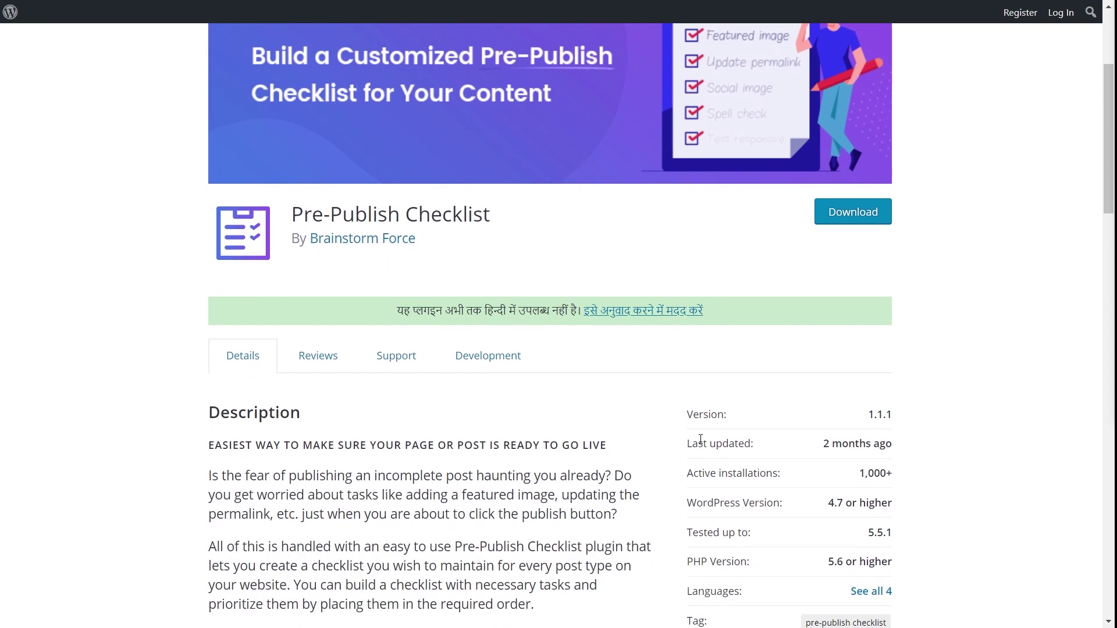
{"action": "scroll", "coordinate": [701, 438], "scroll_direction": "down", "scroll_amount": 2}
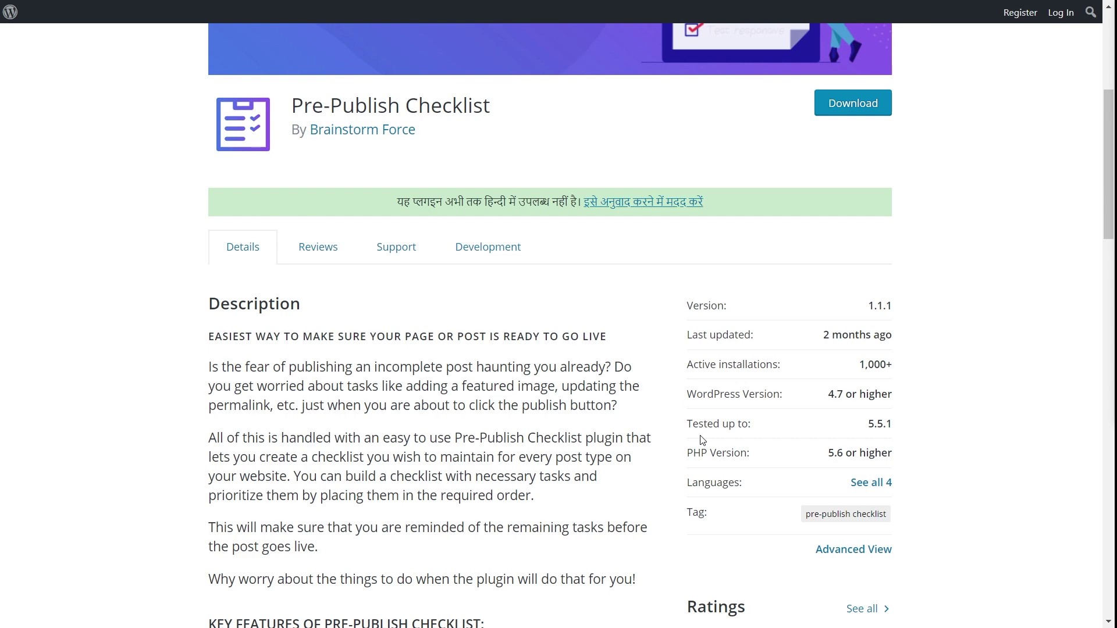
{"action": "scroll", "coordinate": [702, 440], "scroll_direction": "down", "scroll_amount": 4}
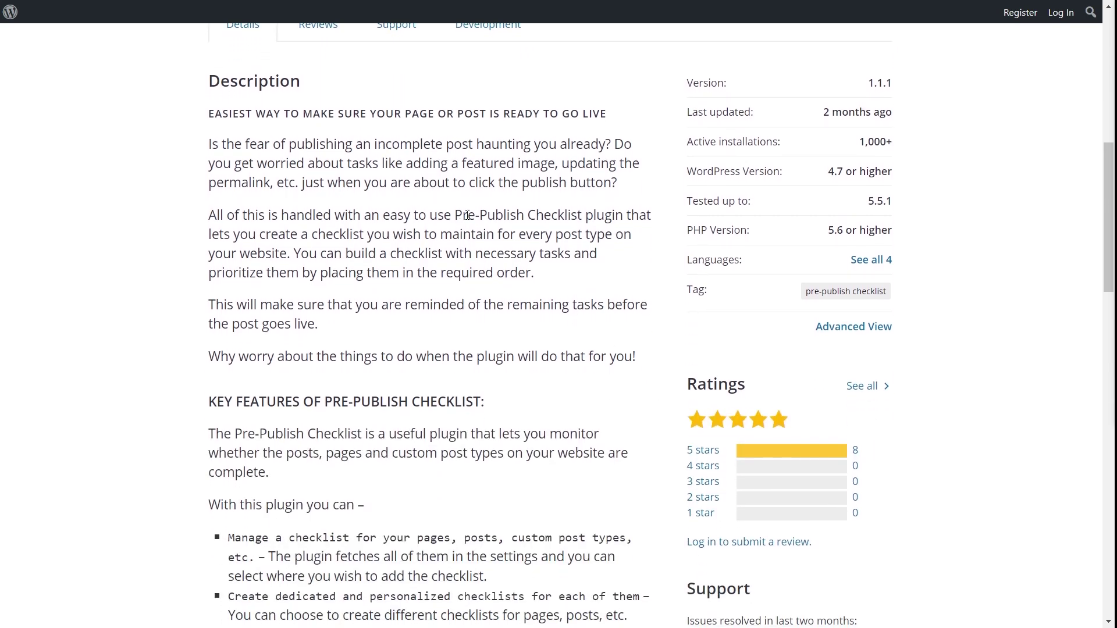
{"action": "scroll", "coordinate": [459, 183], "scroll_direction": "down", "scroll_amount": 5}
{"action": "scroll", "coordinate": [420, 234], "scroll_direction": "up", "scroll_amount": 14}
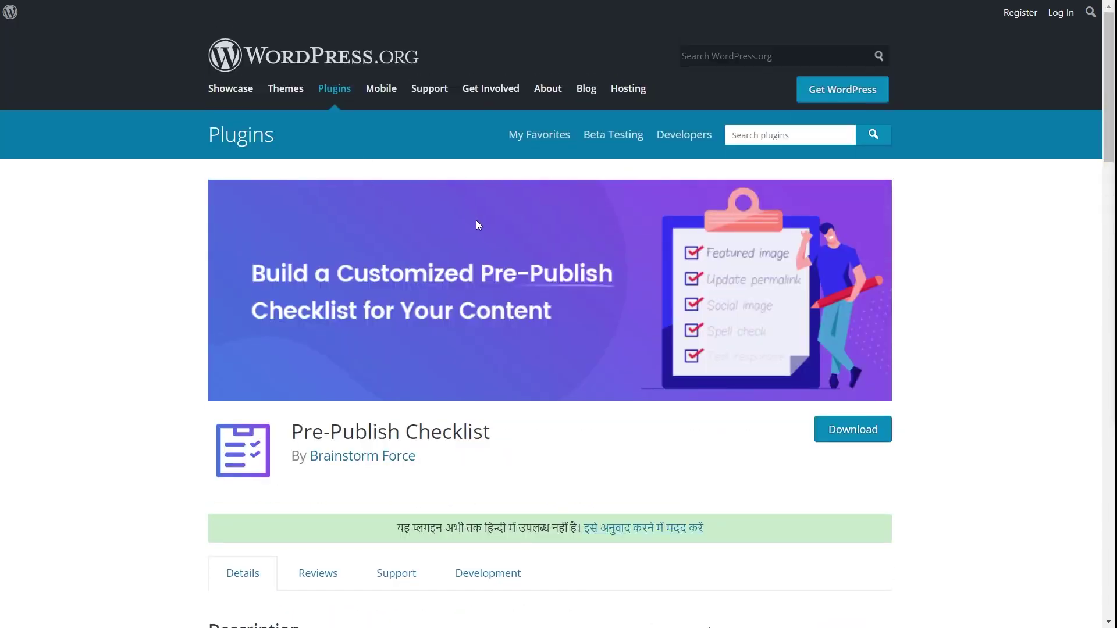
{"action": "scroll", "coordinate": [476, 220], "scroll_direction": "down", "scroll_amount": 10}
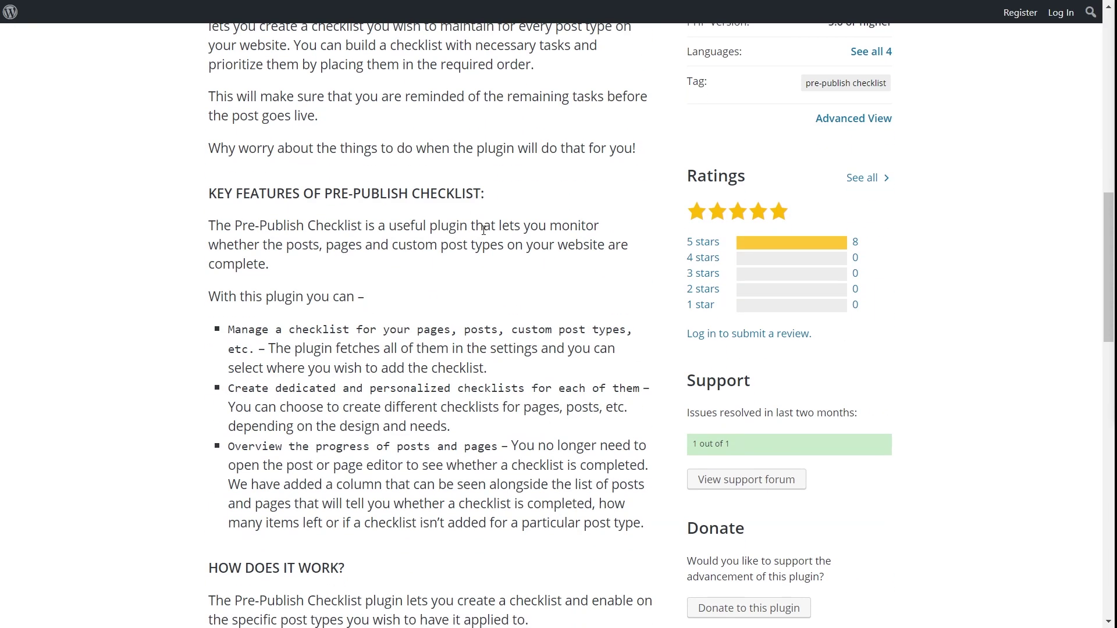
{"action": "scroll", "coordinate": [483, 230], "scroll_direction": "down", "scroll_amount": 5}
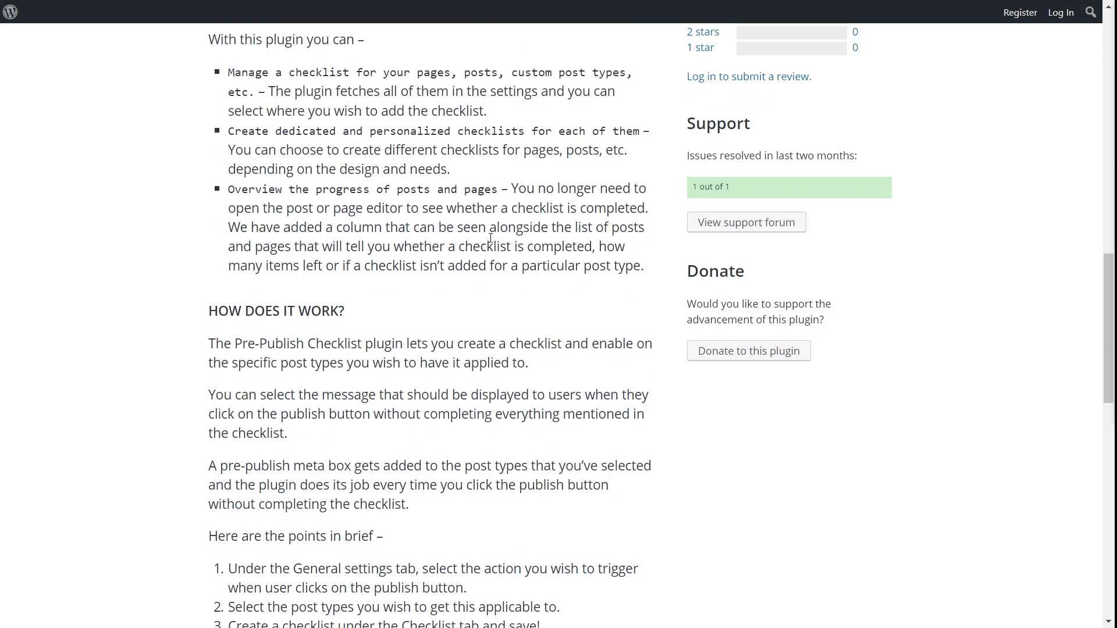
{"action": "key", "text": "Home"}
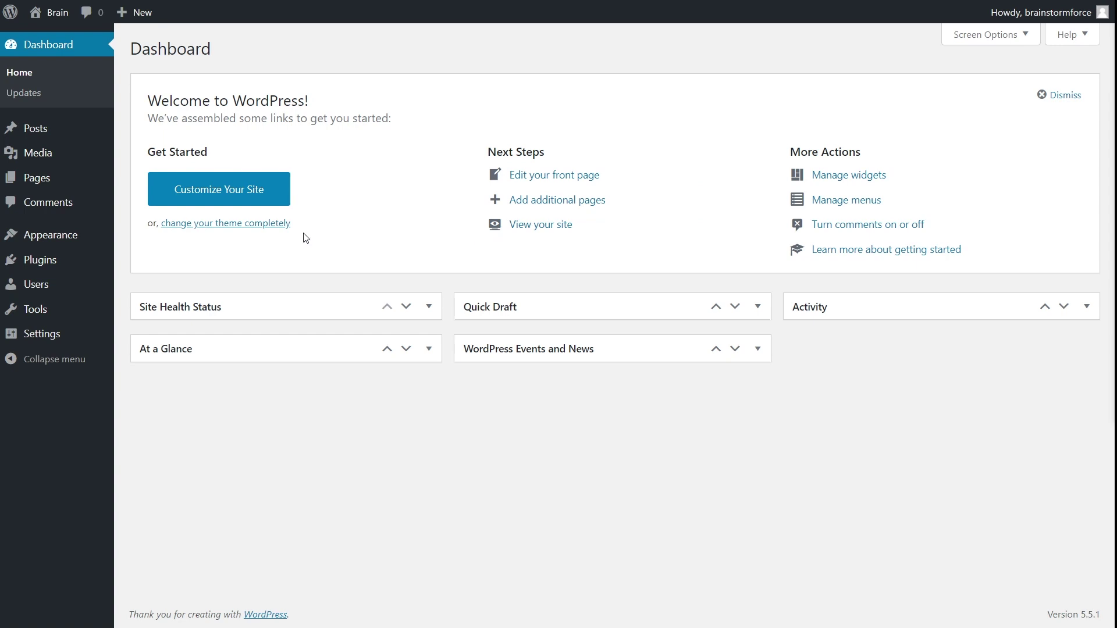
Step: Go to Installed Plugins and open the Pre-Publish Checklist settings page
{"action": "mouse_move", "coordinate": [51, 264]}
{"action": "left_click", "coordinate": [200, 302]}
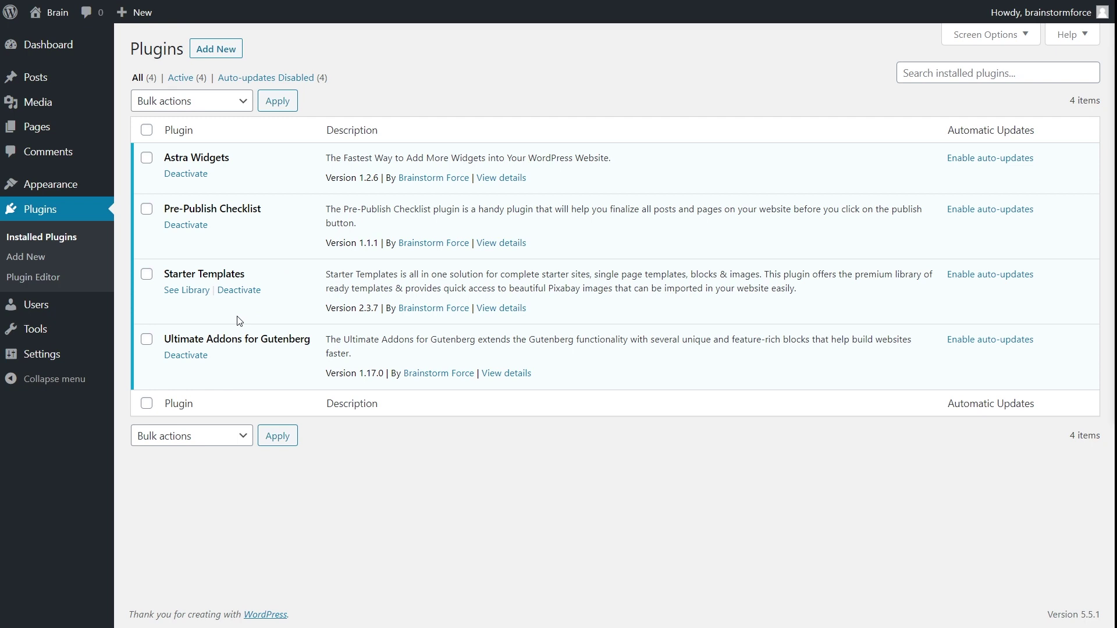
{"action": "mouse_move", "coordinate": [35, 355]}
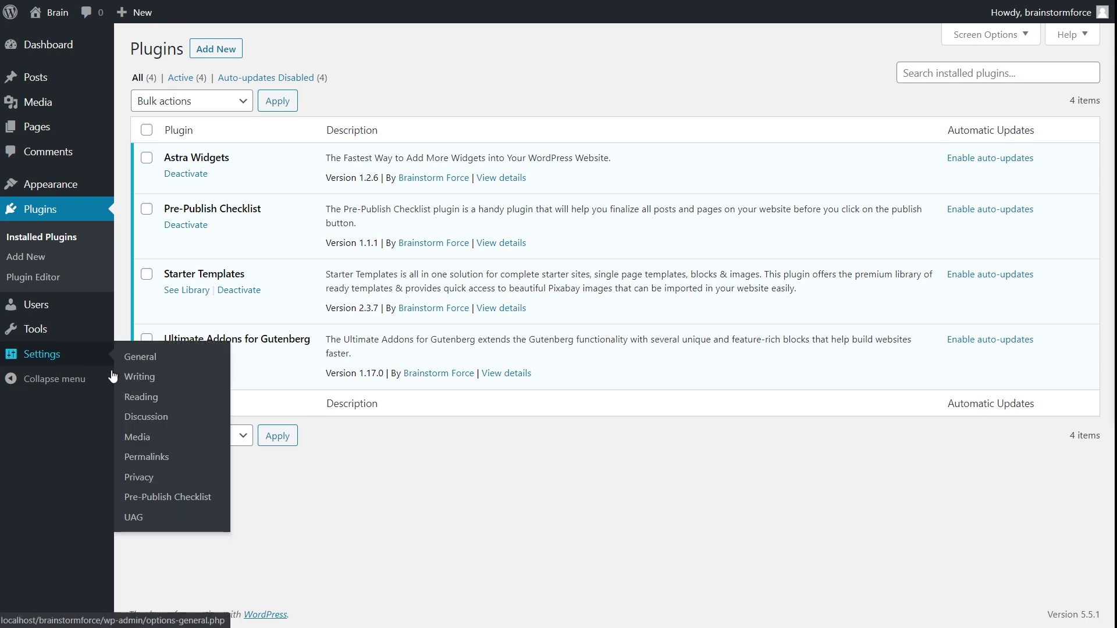
{"action": "left_click", "coordinate": [206, 499]}
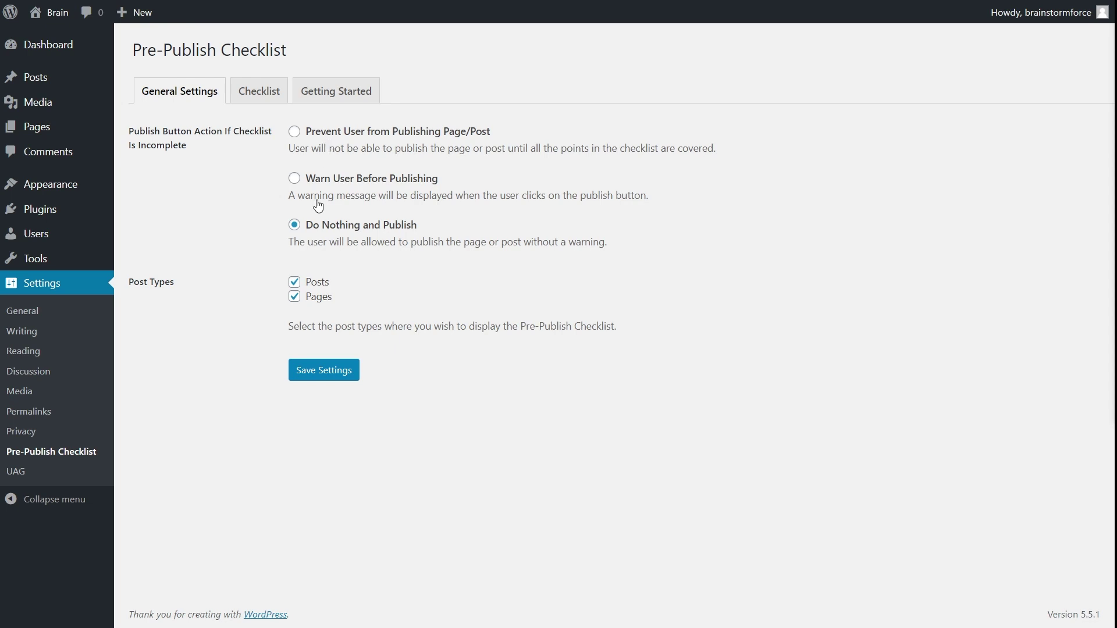
Step: Set the publish action to Warn User Before Publishing and save the settings
{"action": "left_click", "coordinate": [295, 132]}
{"action": "left_click", "coordinate": [364, 181]}
{"action": "left_click", "coordinate": [338, 369]}
Step: Drag Spelling and Grammar Checked to the top of the Posts checklist items
{"action": "left_click", "coordinate": [271, 100]}
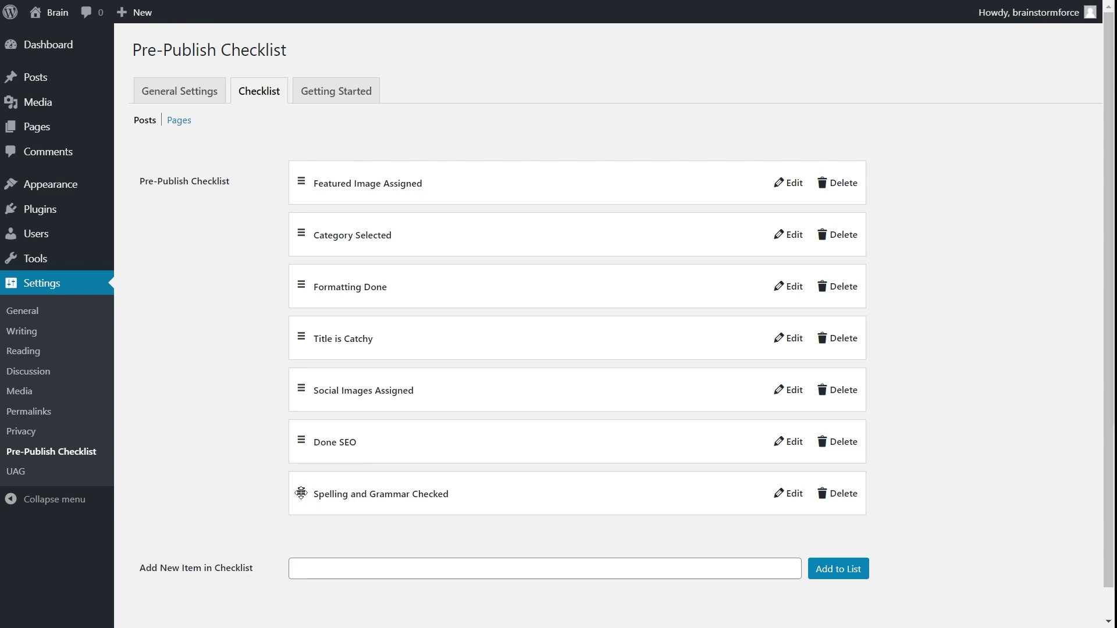
{"action": "left_click_drag", "start_coordinate": [300, 492], "coordinate": [293, 177]}
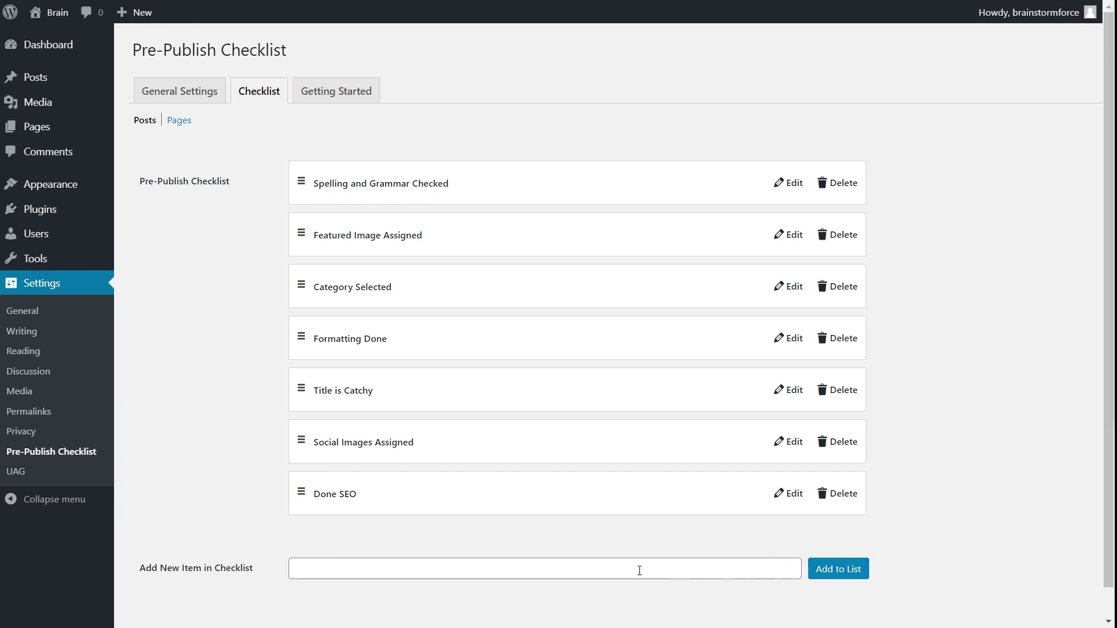
{"action": "left_click", "coordinate": [544, 568]}
Step: Paste 'Subscribe To Brainstorm Force on YouTube' into the new item field and add it to the list
{"action": "type", "text": "Subscribe To Brainstorm Force on YouTube"}
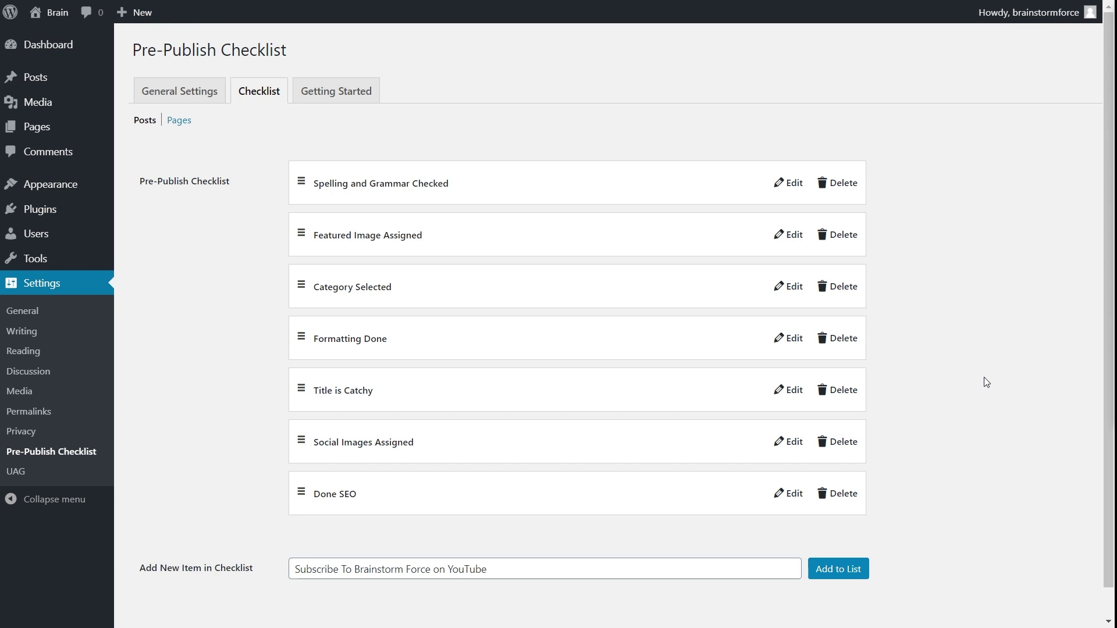
{"action": "left_click", "coordinate": [860, 574]}
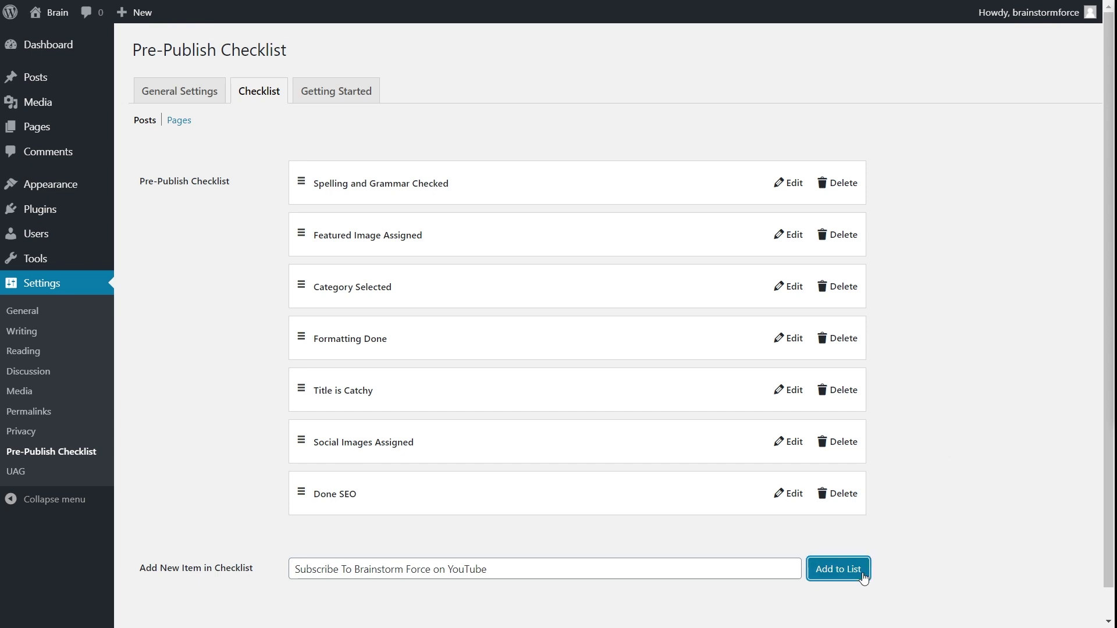
{"action": "scroll", "coordinate": [930, 486], "scroll_direction": "down", "scroll_amount": 2}
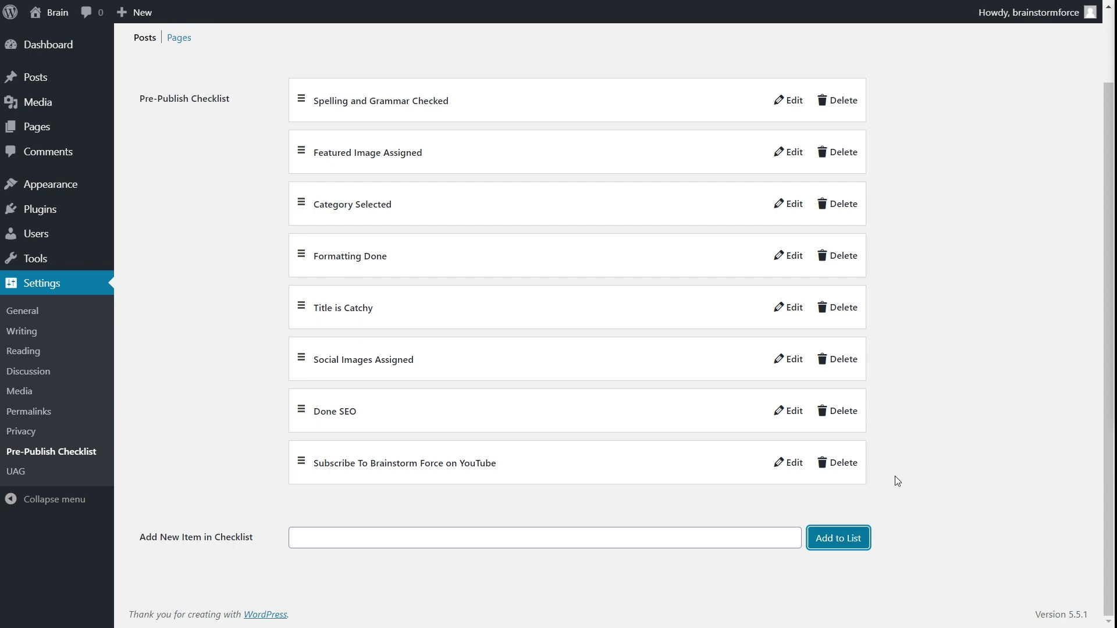
Step: Rename the Subscribe To Brainstorm Force on YouTube item to 'Add Internal Linking'
{"action": "left_click", "coordinate": [790, 463]}
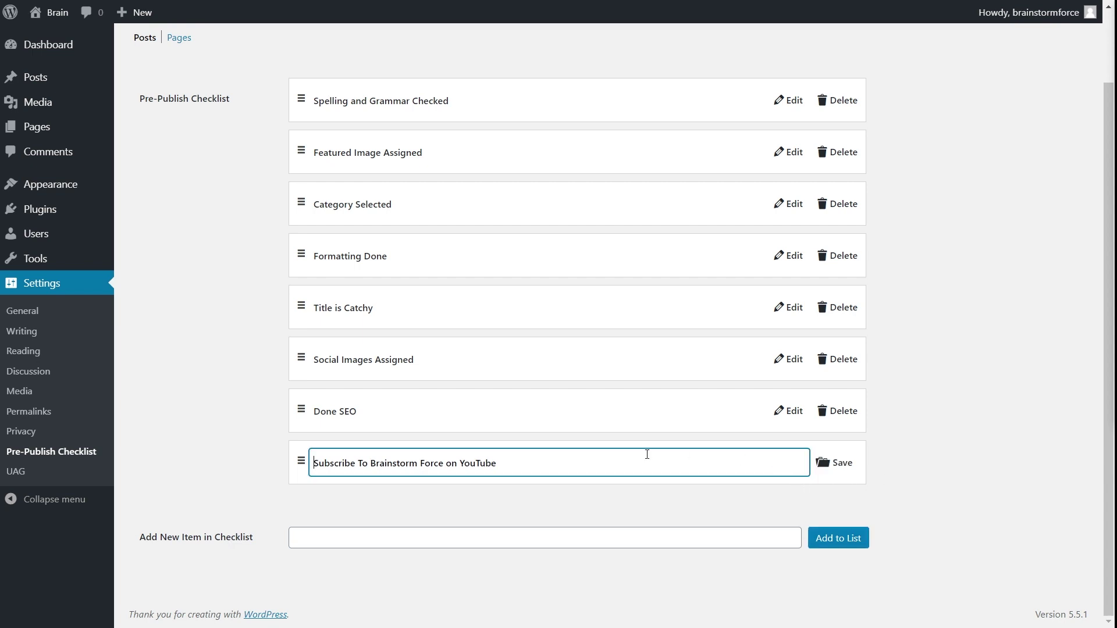
{"action": "left_click_drag", "start_coordinate": [540, 474], "coordinate": [302, 462]}
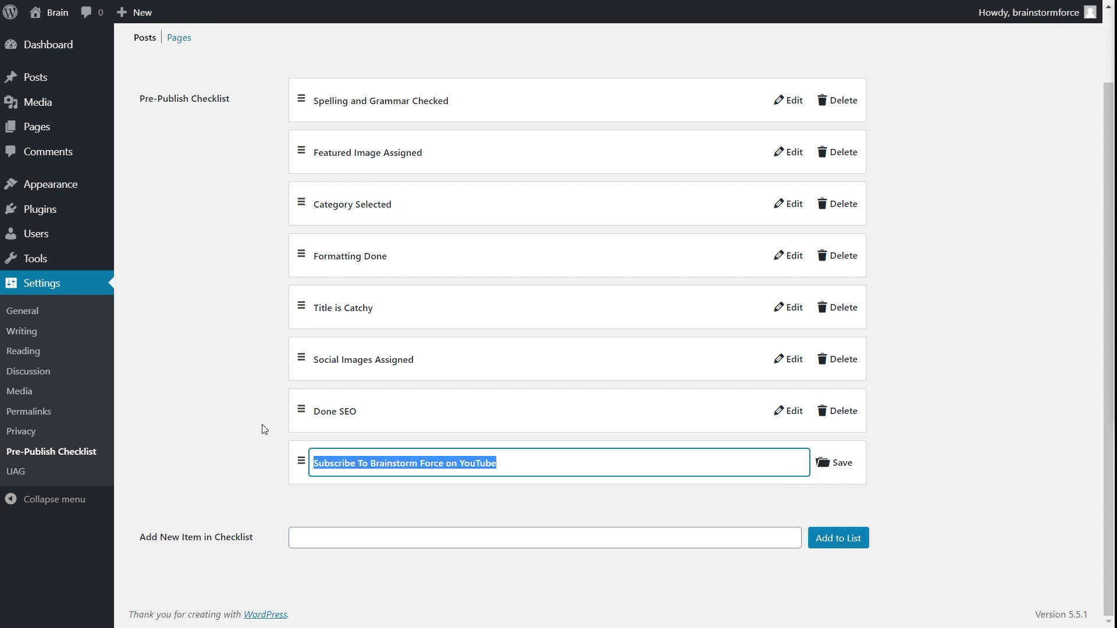
{"action": "type", "text": "Add Inte"}
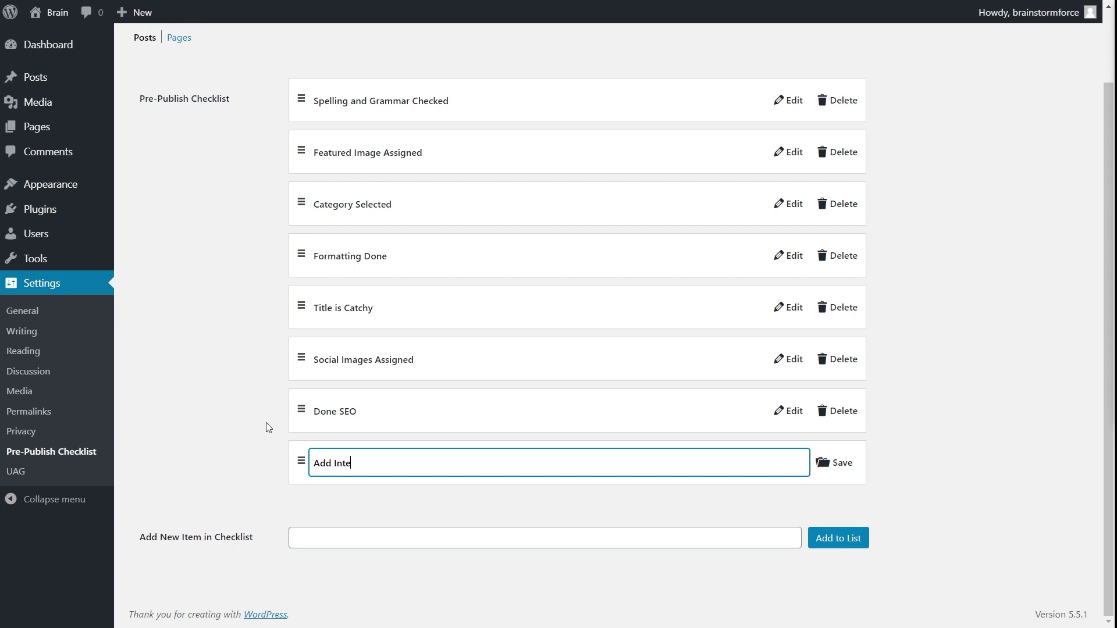
{"action": "type", "text": "rnal Linking"}
{"action": "left_click", "coordinate": [833, 464]}
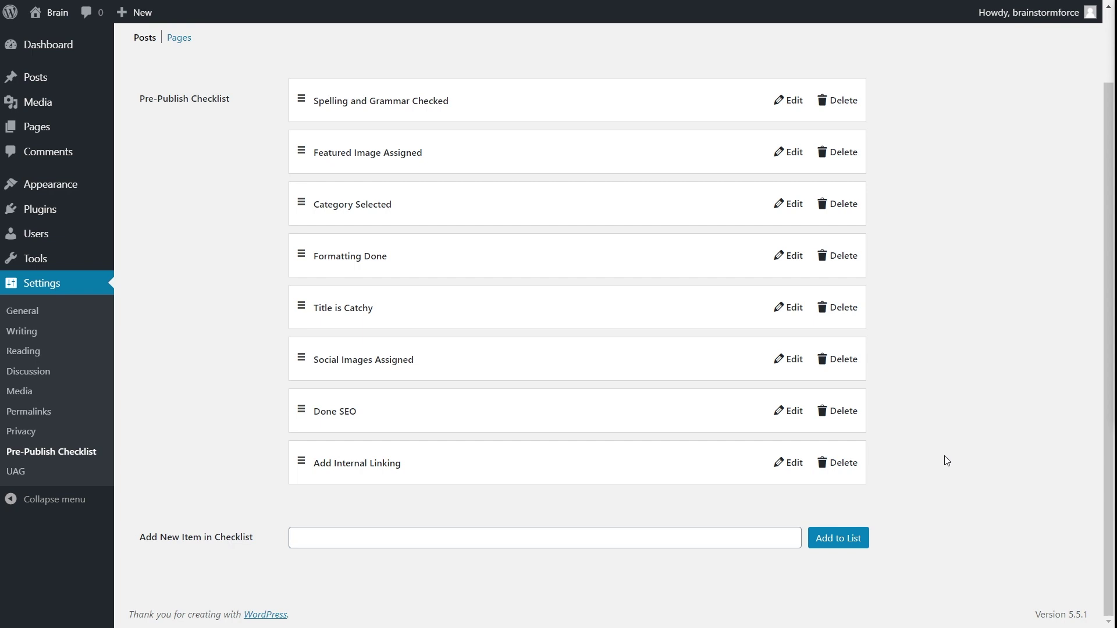
Step: Move Add Internal Linking up to sit below Category Selected
{"action": "left_click_drag", "start_coordinate": [301, 462], "coordinate": [302, 289]}
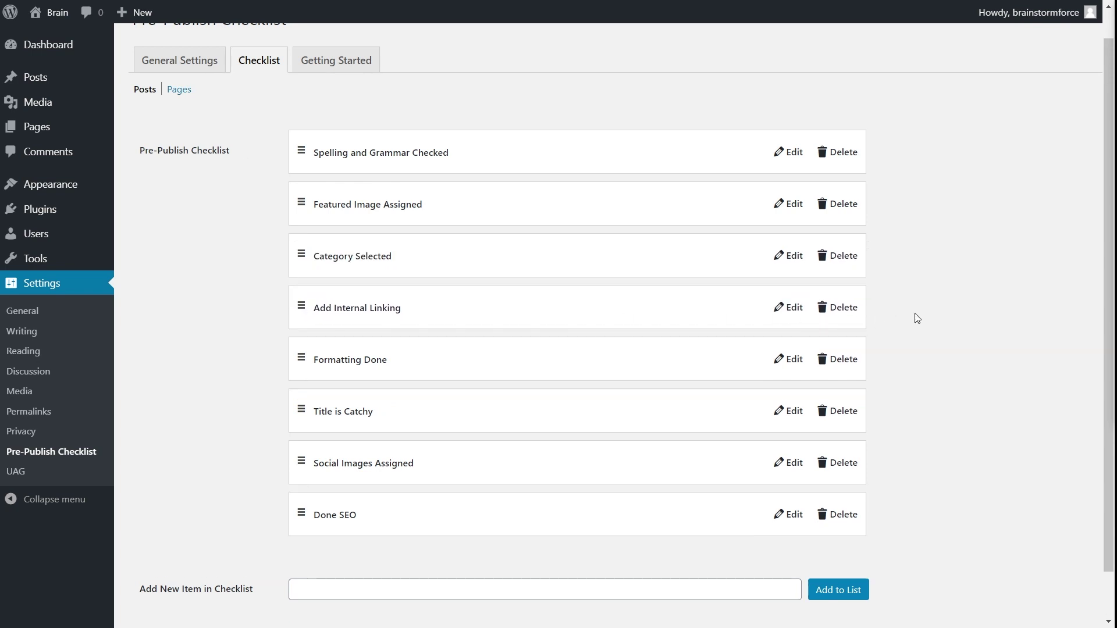
{"action": "scroll", "coordinate": [917, 418], "scroll_direction": "up", "scroll_amount": 1}
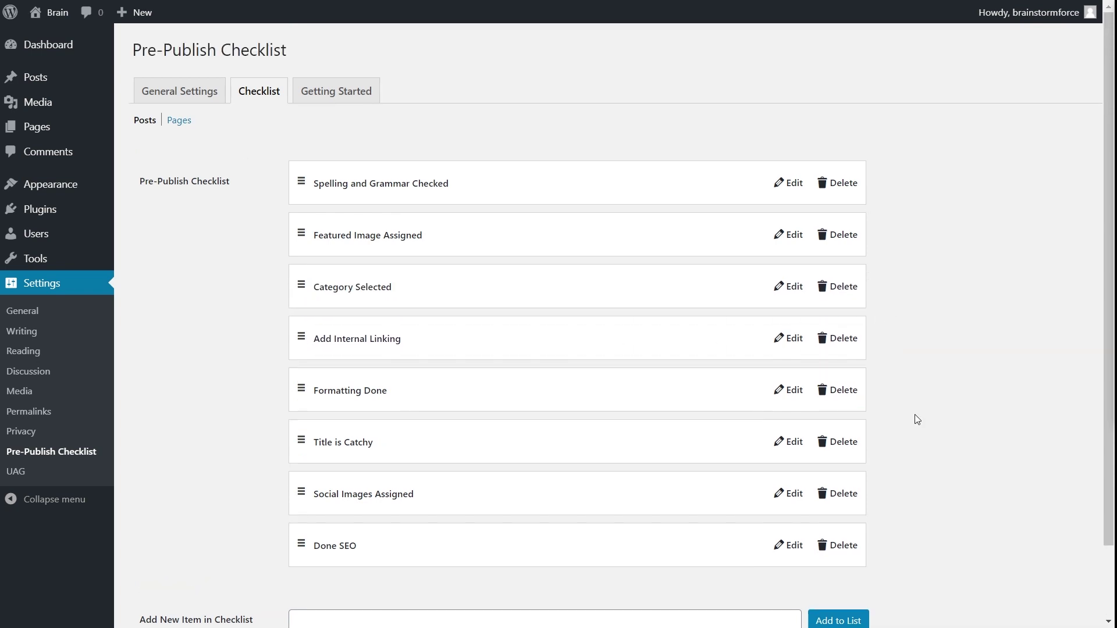
{"action": "scroll", "coordinate": [907, 430], "scroll_direction": "down", "scroll_amount": 2}
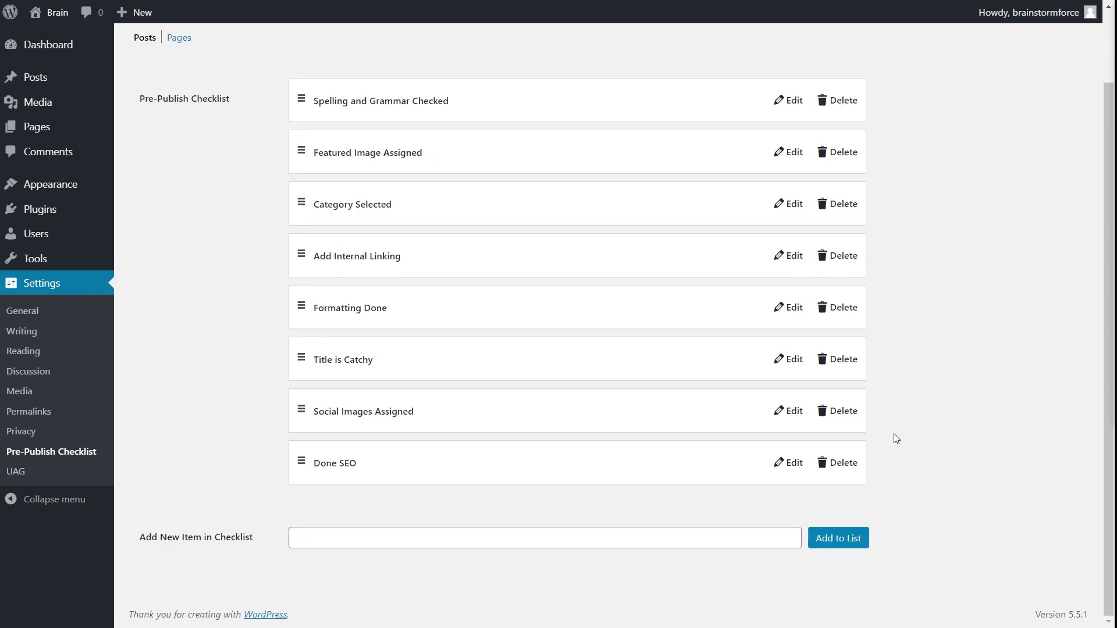
{"action": "scroll", "coordinate": [752, 481], "scroll_direction": "up", "scroll_amount": 2}
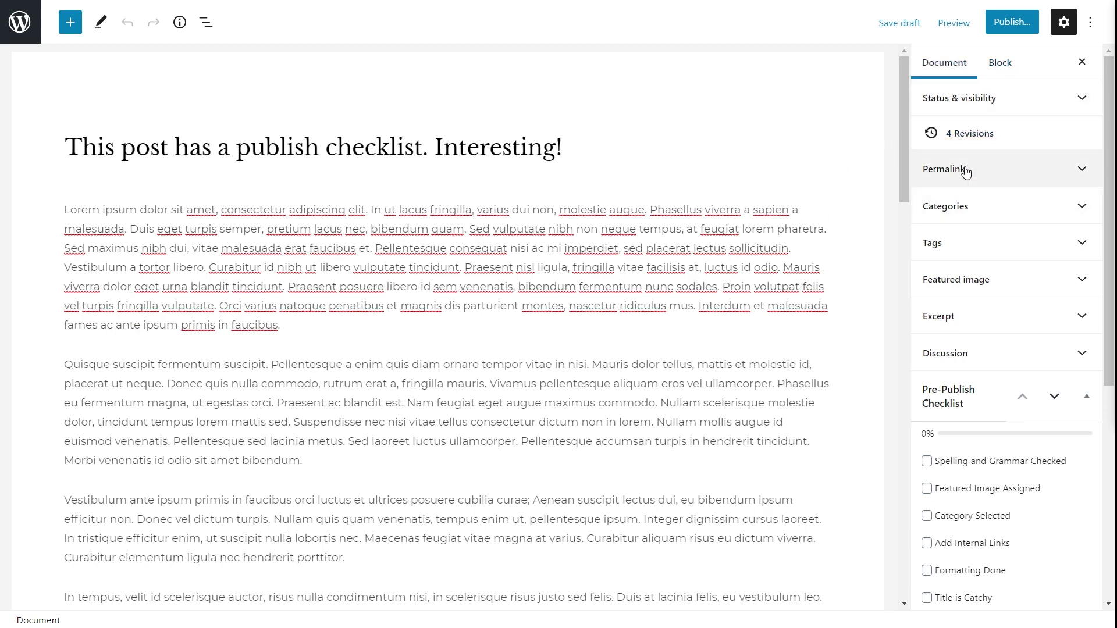
Step: Tick Featured Image Assigned, Social Images Assigned, Done SEO and Add Internal Links, then try publishing
{"action": "scroll", "coordinate": [965, 169], "scroll_direction": "down", "scroll_amount": 5}
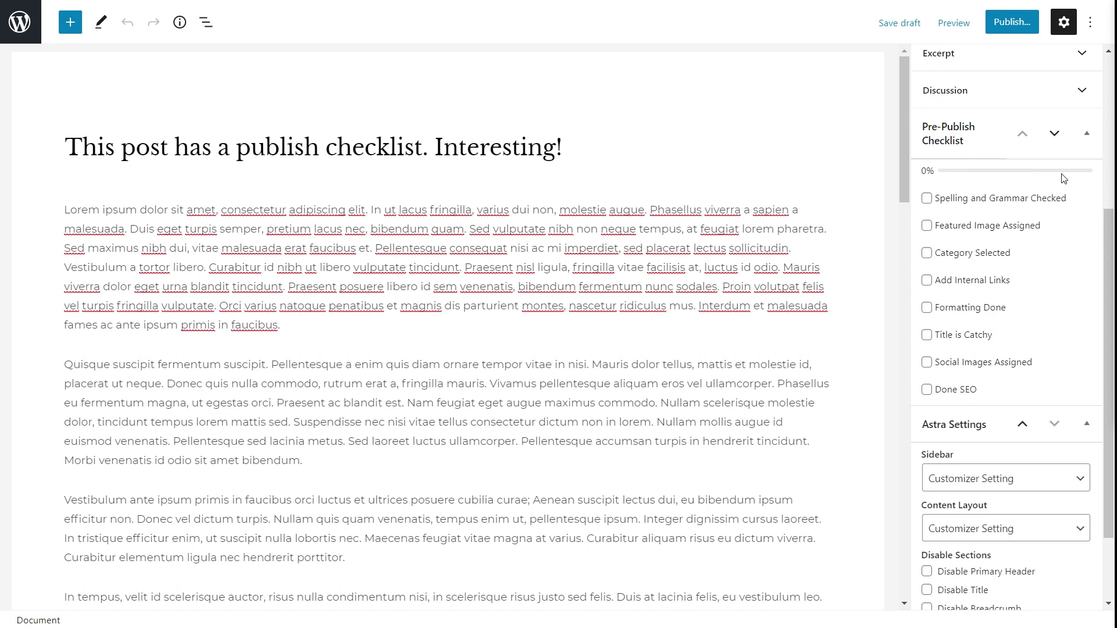
{"action": "scroll", "coordinate": [823, 232], "scroll_direction": "down", "scroll_amount": 1}
{"action": "scroll", "coordinate": [824, 232], "scroll_direction": "down", "scroll_amount": 15}
{"action": "scroll", "coordinate": [826, 234], "scroll_direction": "up", "scroll_amount": 20}
{"action": "left_click", "coordinate": [925, 227]}
{"action": "left_click", "coordinate": [928, 362]}
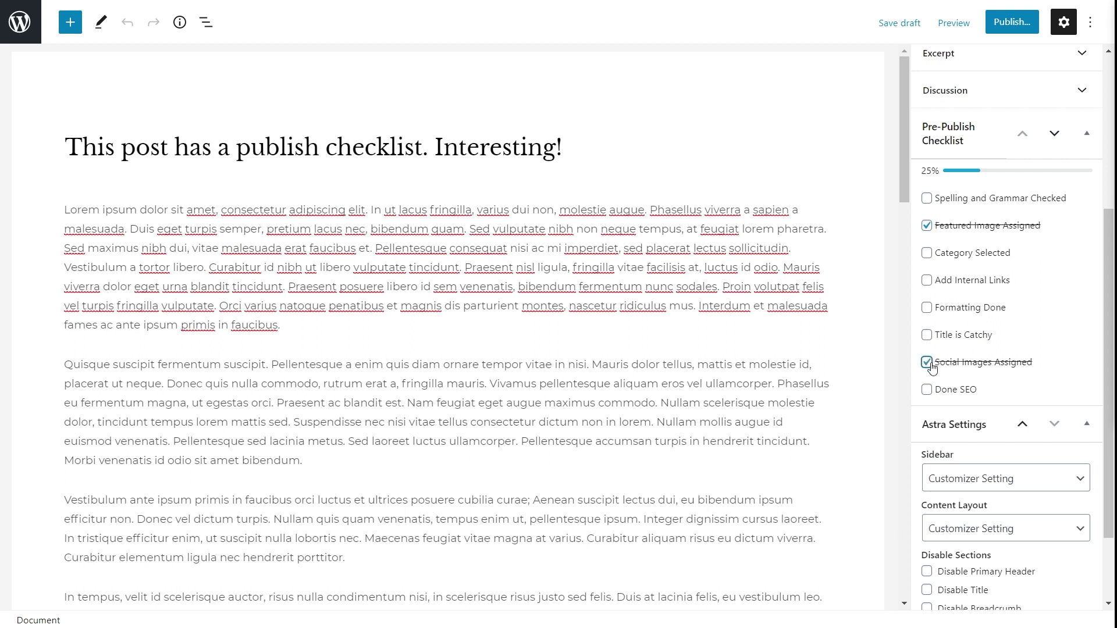
{"action": "left_click", "coordinate": [927, 390]}
{"action": "left_click", "coordinate": [927, 281]}
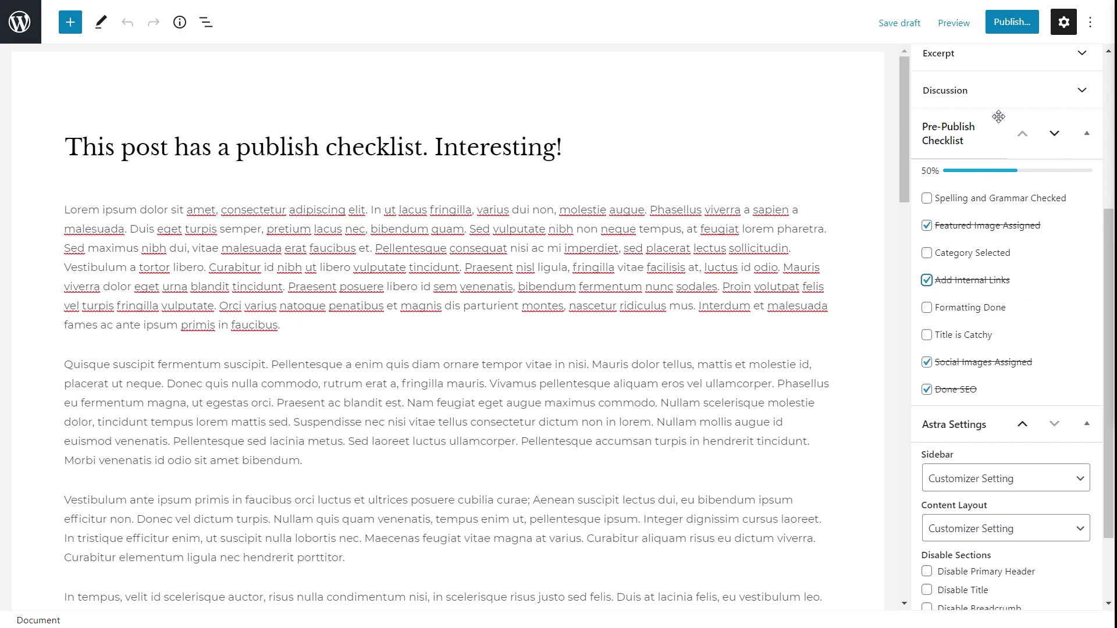
{"action": "left_click", "coordinate": [1009, 23]}
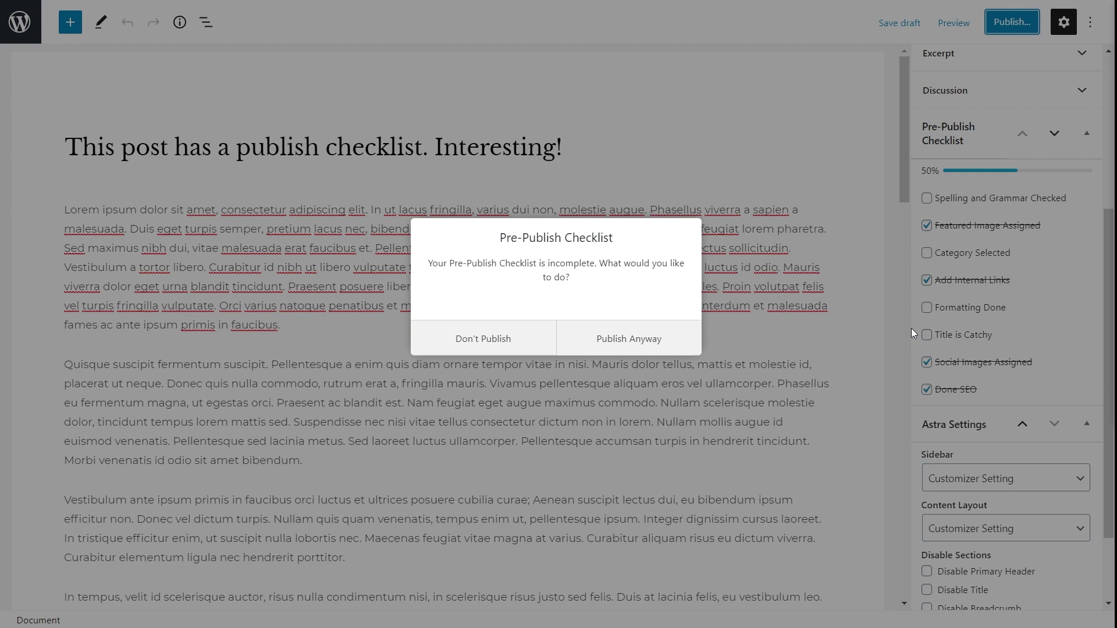
Step: Choose Don't Publish at the incomplete-checklist warning
{"action": "left_click", "coordinate": [489, 341]}
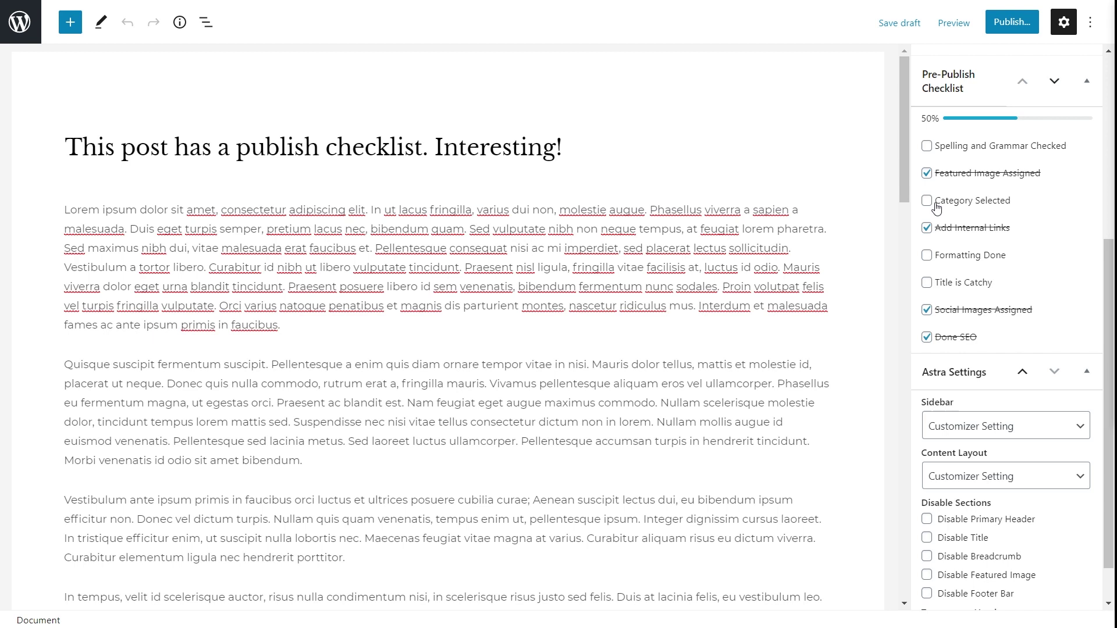
Step: Tick Category Selected, Spelling and Grammar Checked, Title is Catchy and Formatting Done, then publish
{"action": "left_click", "coordinate": [927, 200]}
{"action": "left_click", "coordinate": [927, 146]}
{"action": "left_click", "coordinate": [927, 282]}
{"action": "left_click", "coordinate": [926, 255]}
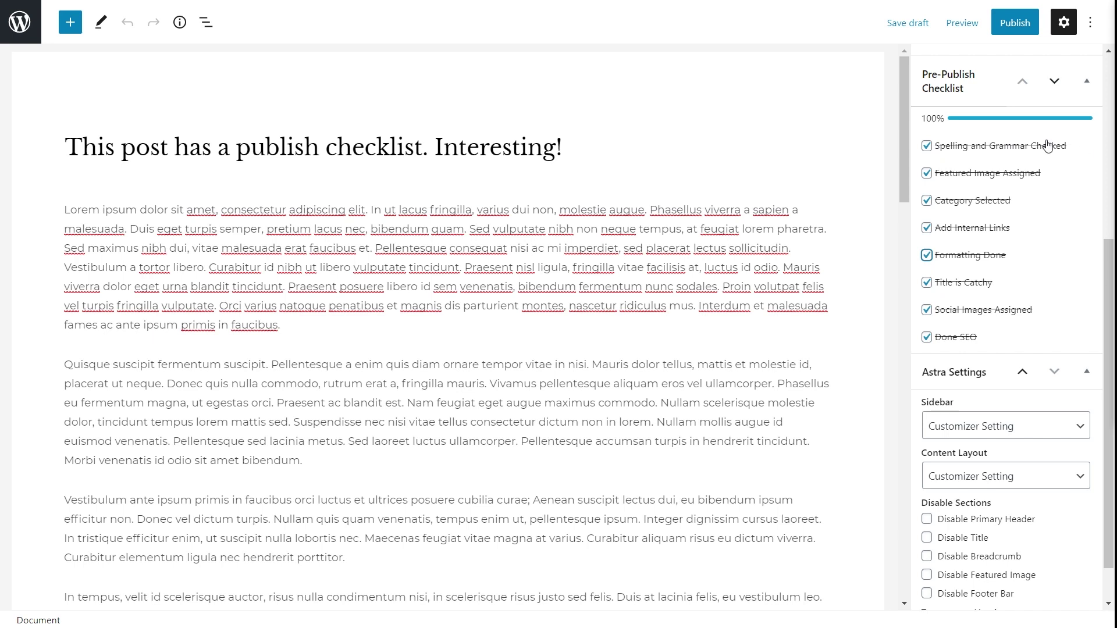
{"action": "left_click", "coordinate": [1017, 29]}
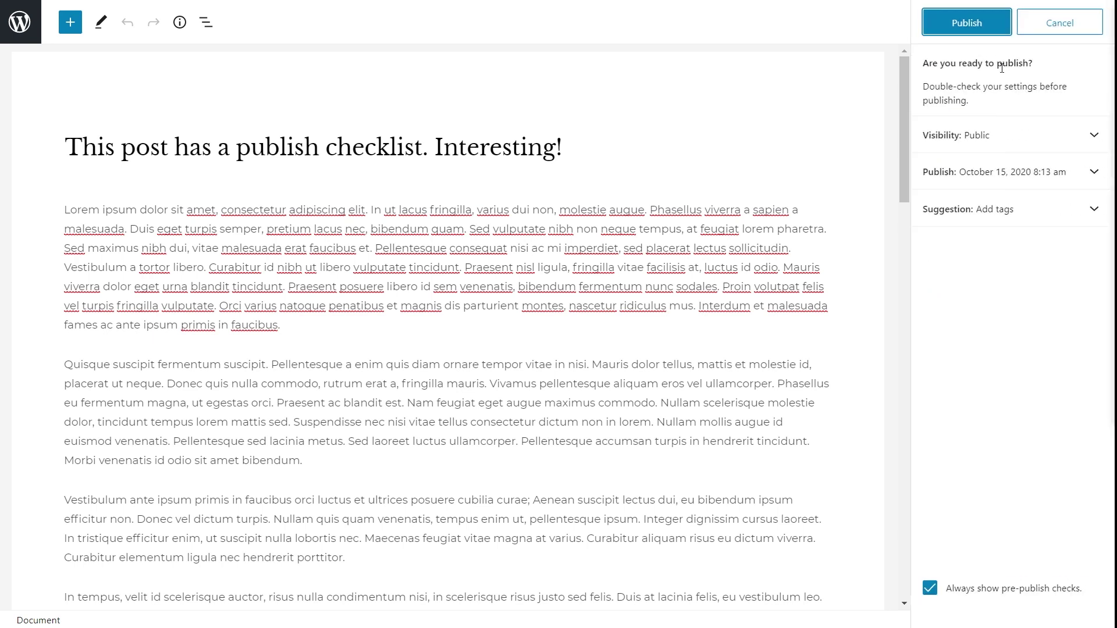
{"action": "left_click", "coordinate": [974, 25]}
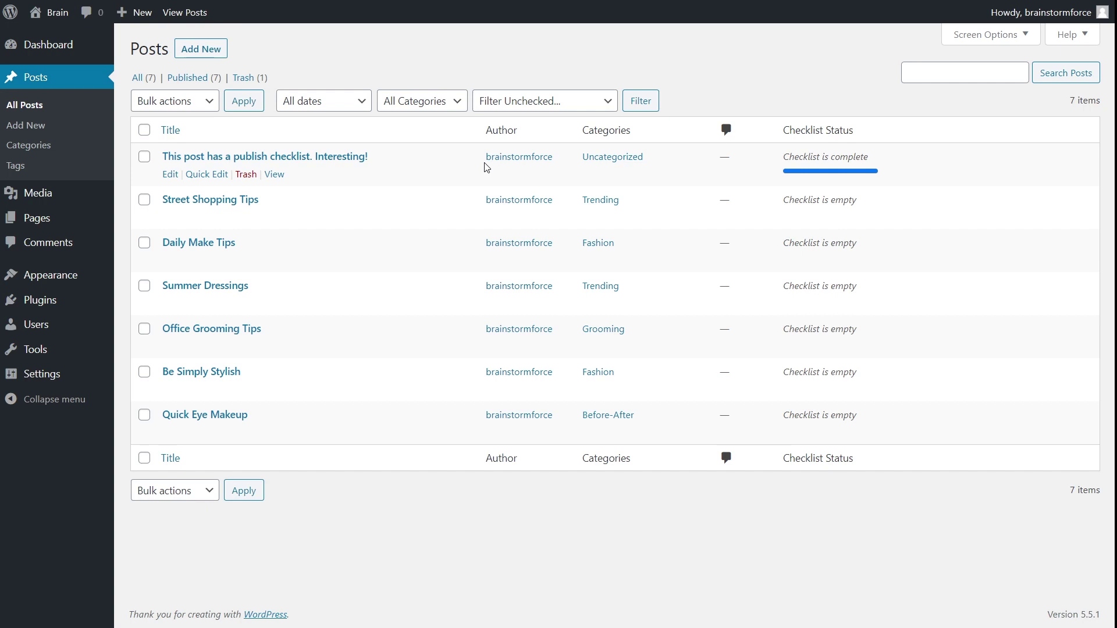
{"action": "left_click", "coordinate": [609, 102]}
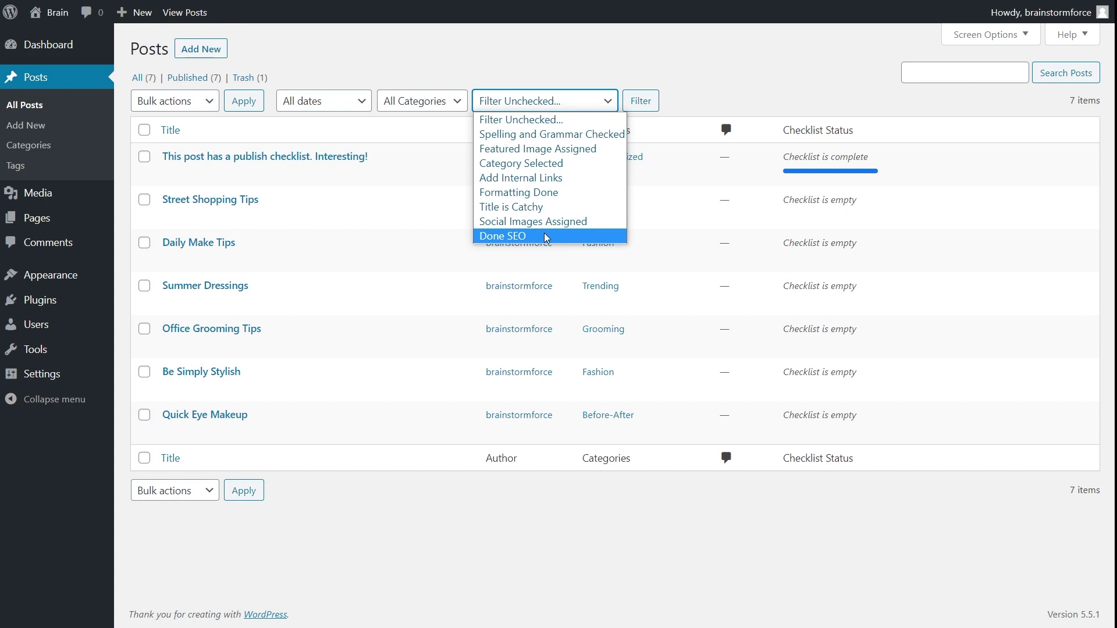
{"action": "left_click", "coordinate": [695, 91]}
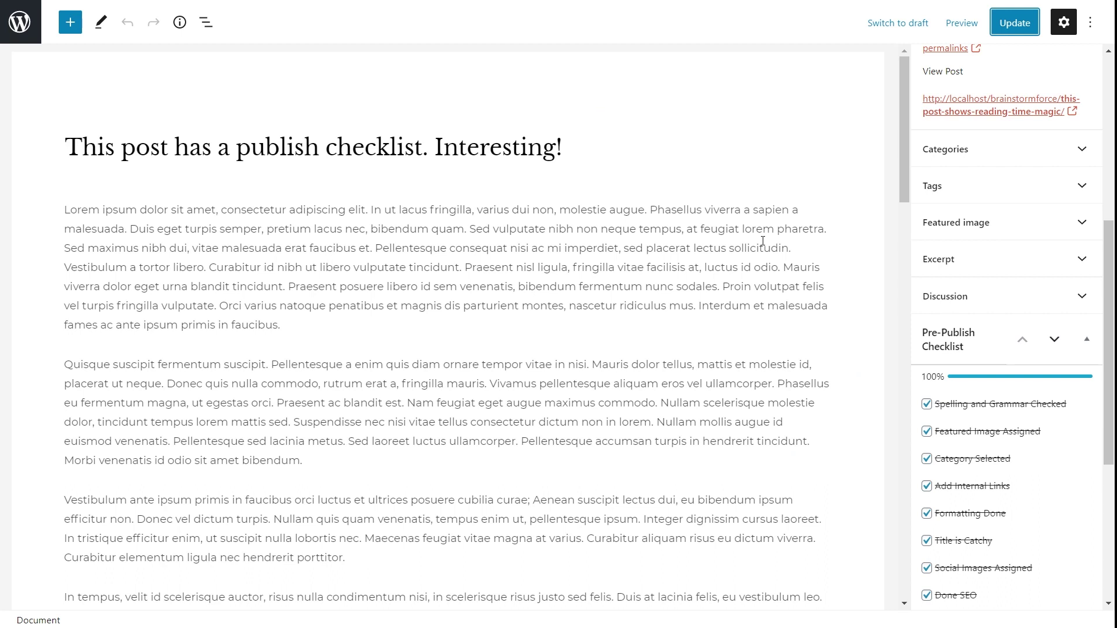
Step: Untick Spelling and Grammar Checked and update the post via Publish Anyway
{"action": "left_click", "coordinate": [929, 404]}
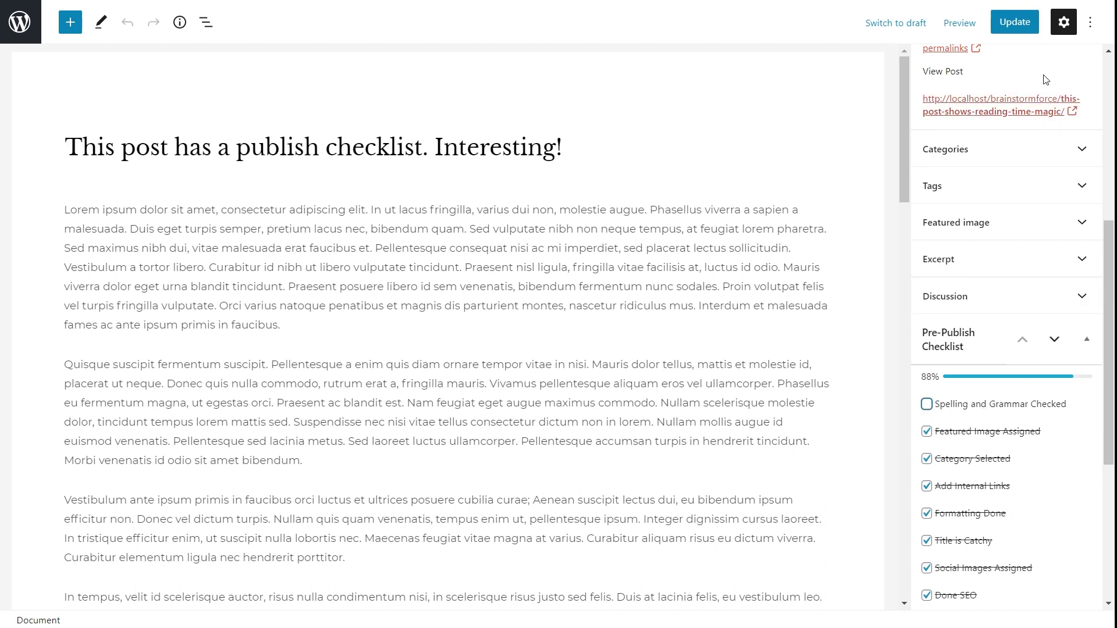
{"action": "left_click", "coordinate": [1012, 26]}
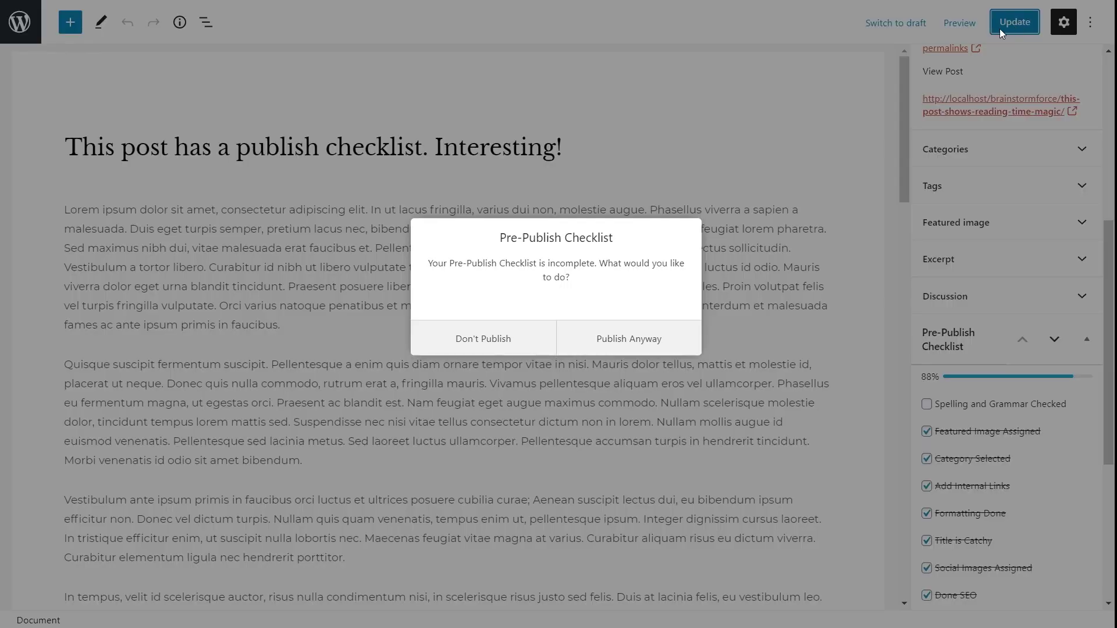
{"action": "left_click", "coordinate": [633, 340]}
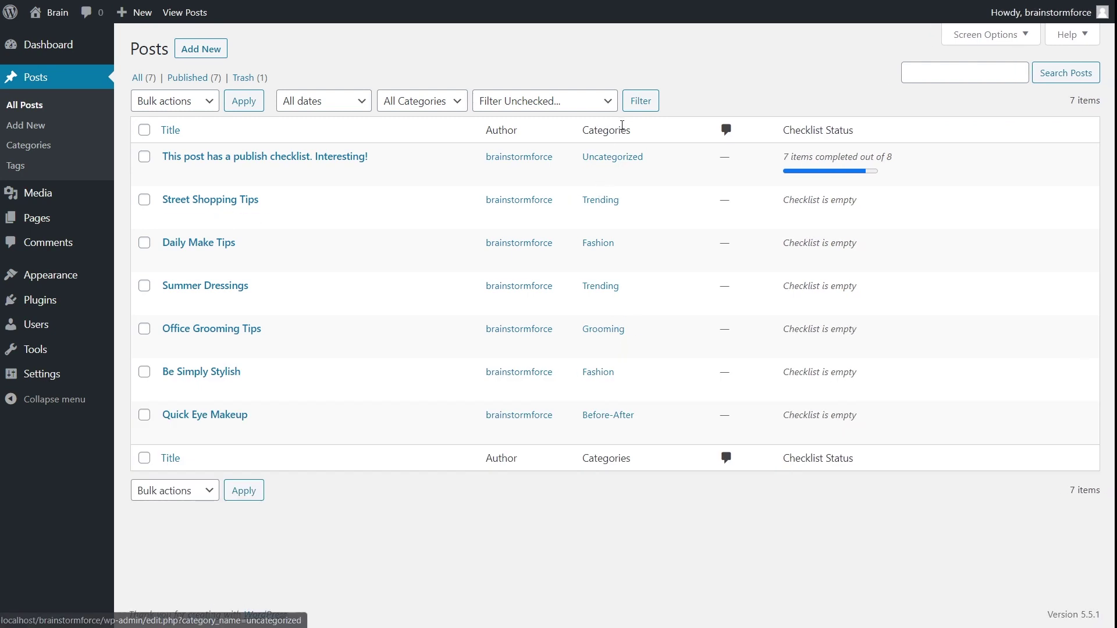
Step: Apply the unchecked 'Spelling and Grammar Checked' filter; all 7 posts remain listed
{"action": "left_click", "coordinate": [603, 101]}
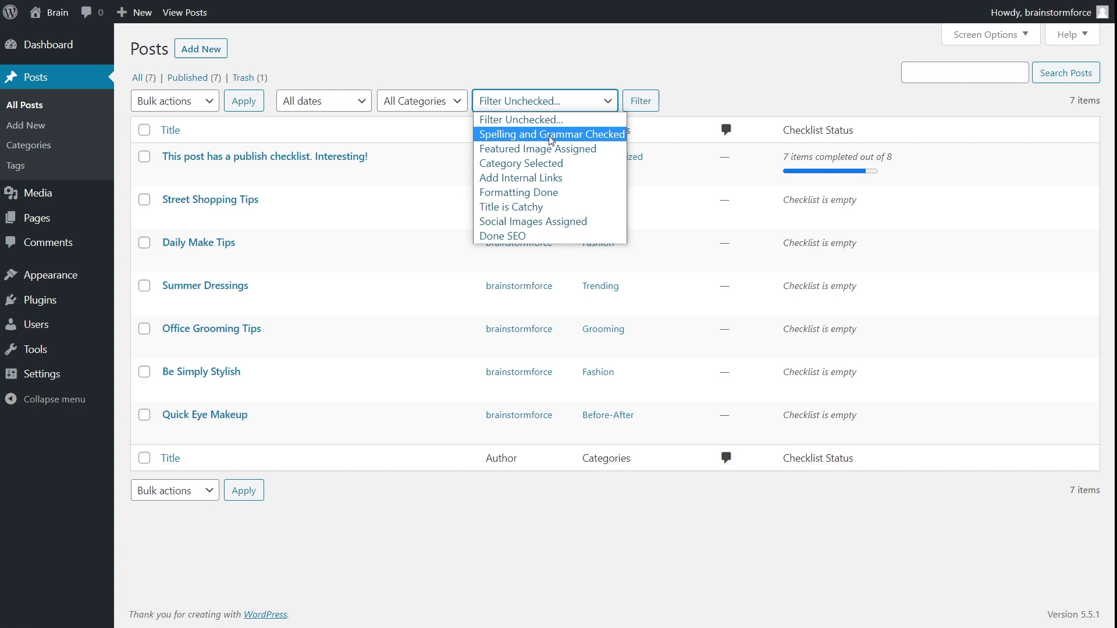
{"action": "left_click", "coordinate": [554, 140]}
{"action": "left_click", "coordinate": [639, 102]}
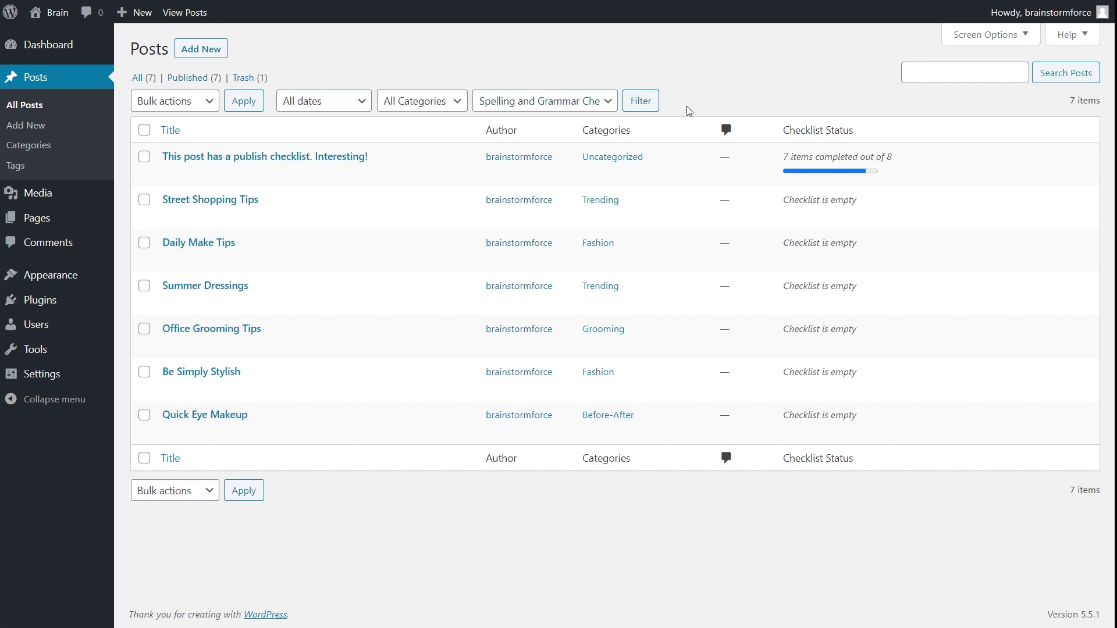
Step: In the first post, tick Spelling and Grammar Checked, update it, then reload the Posts list
{"action": "left_click", "coordinate": [857, 152]}
{"action": "left_click", "coordinate": [926, 404]}
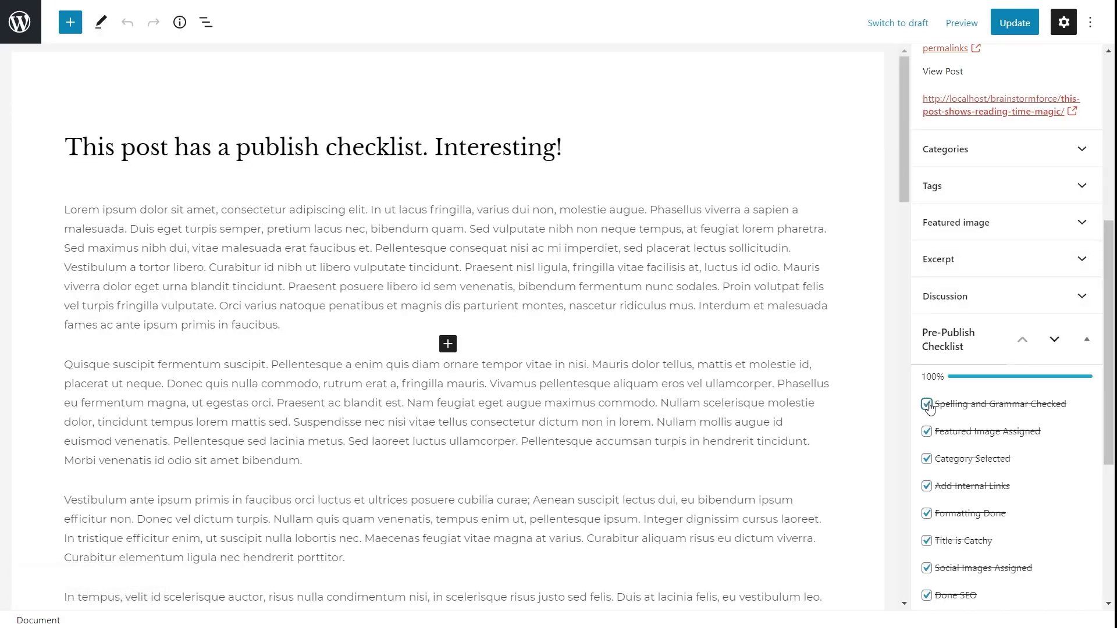
{"action": "left_click", "coordinate": [1014, 23]}
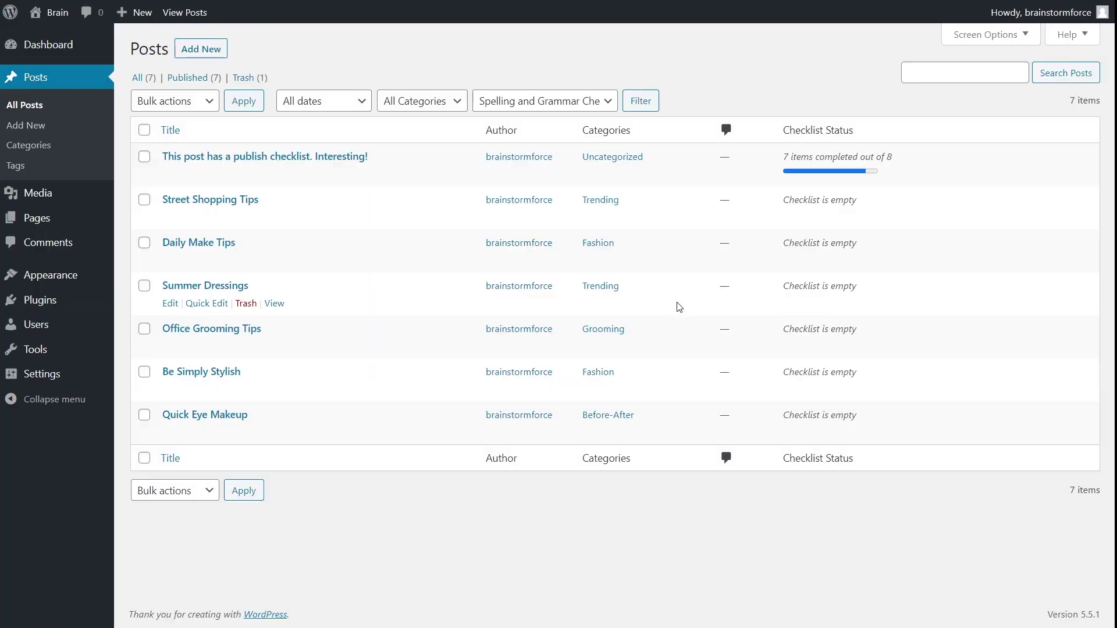
{"action": "key", "text": "F5"}
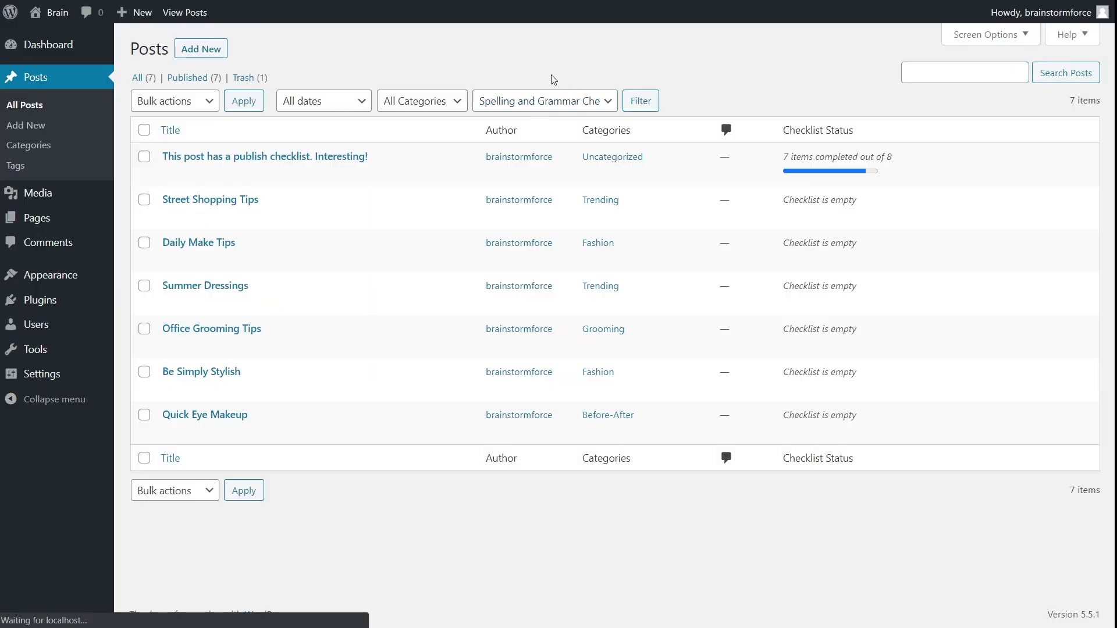